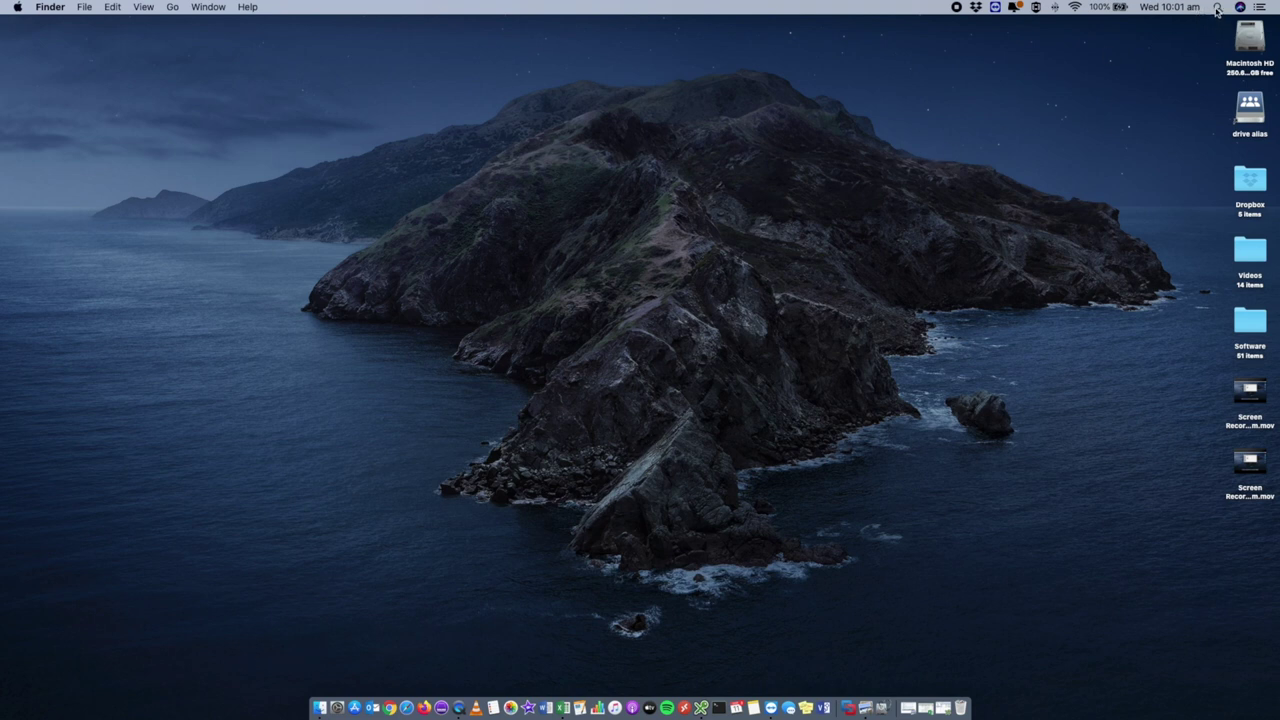
Step: Launch Activity Monitor from a Spotlight search for 'activity' and move its window toward the centre
click(1217, 8)
text(activity Monitor)
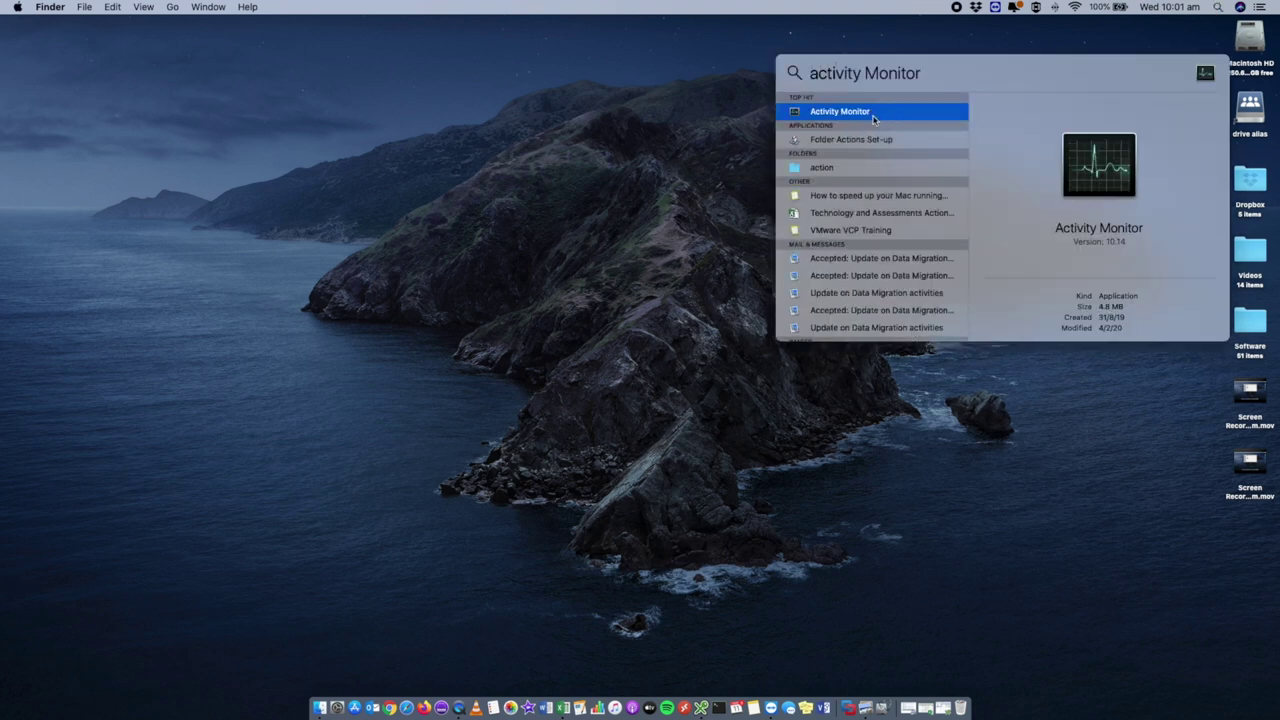
click(865, 114)
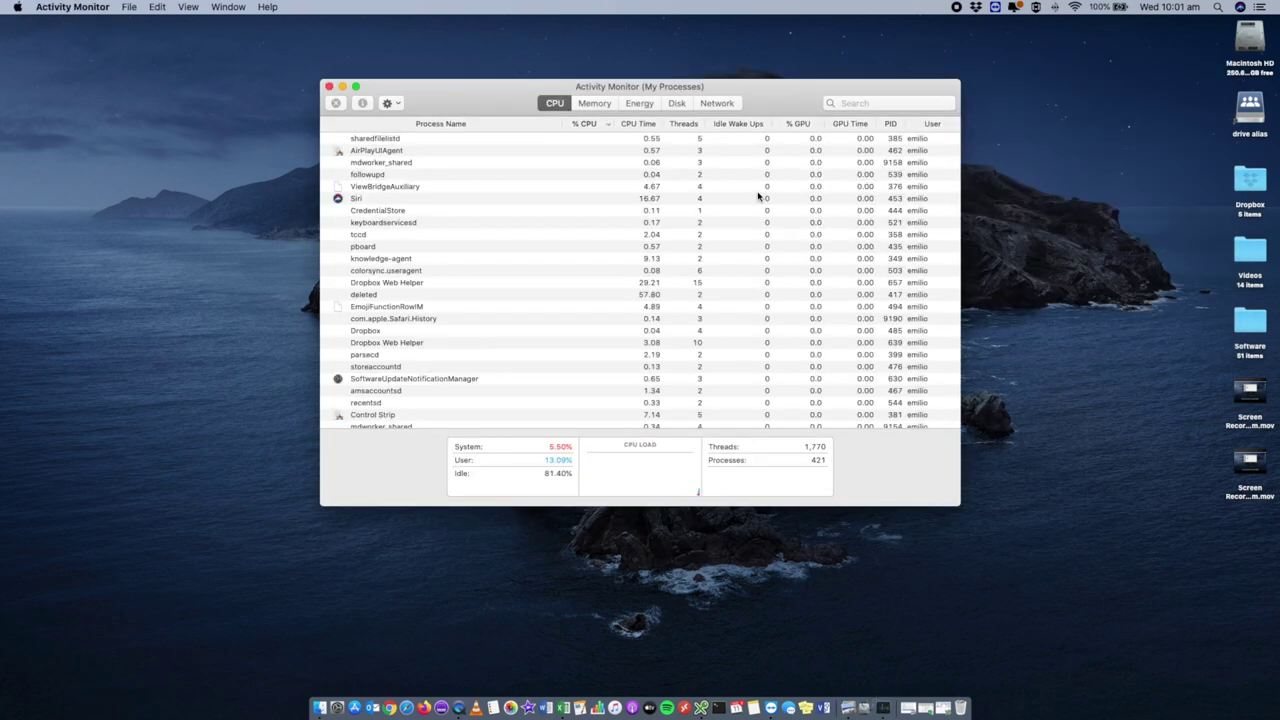
drag(487, 96, 548, 155)
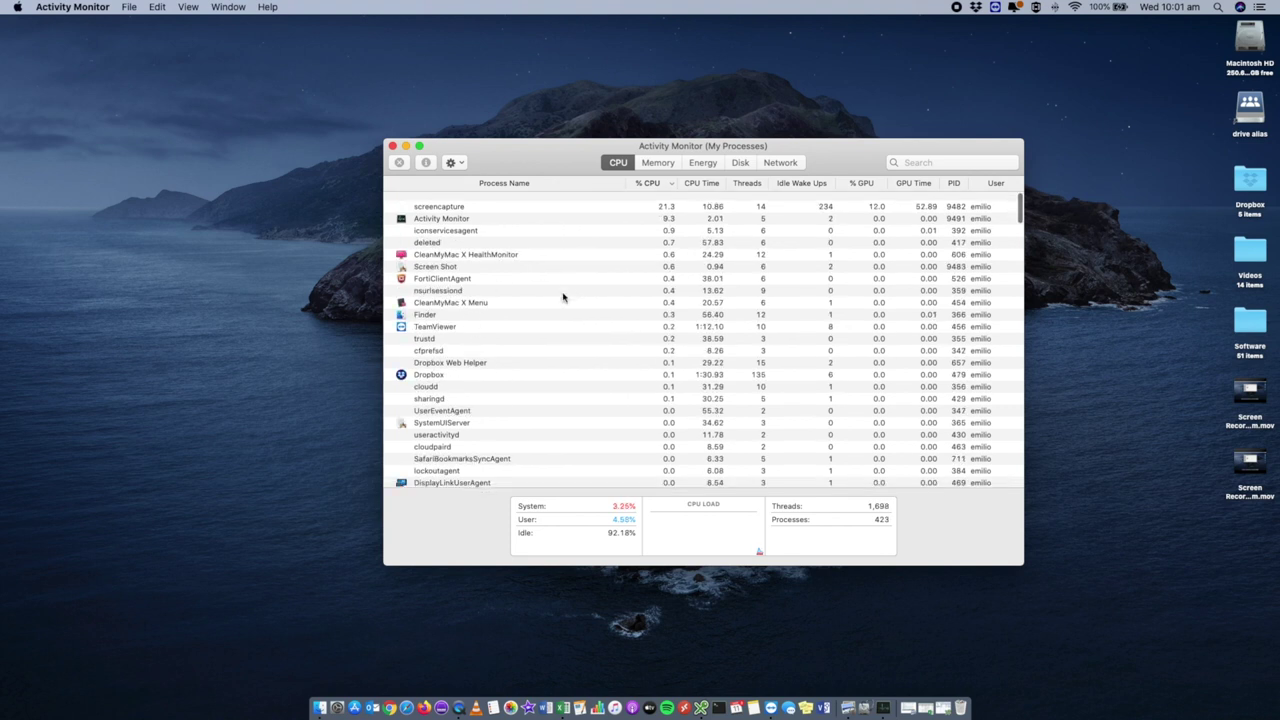
Step: Review the Memory, Energy, Disk and Network tabs in turn, ending back on the CPU view
click(658, 163)
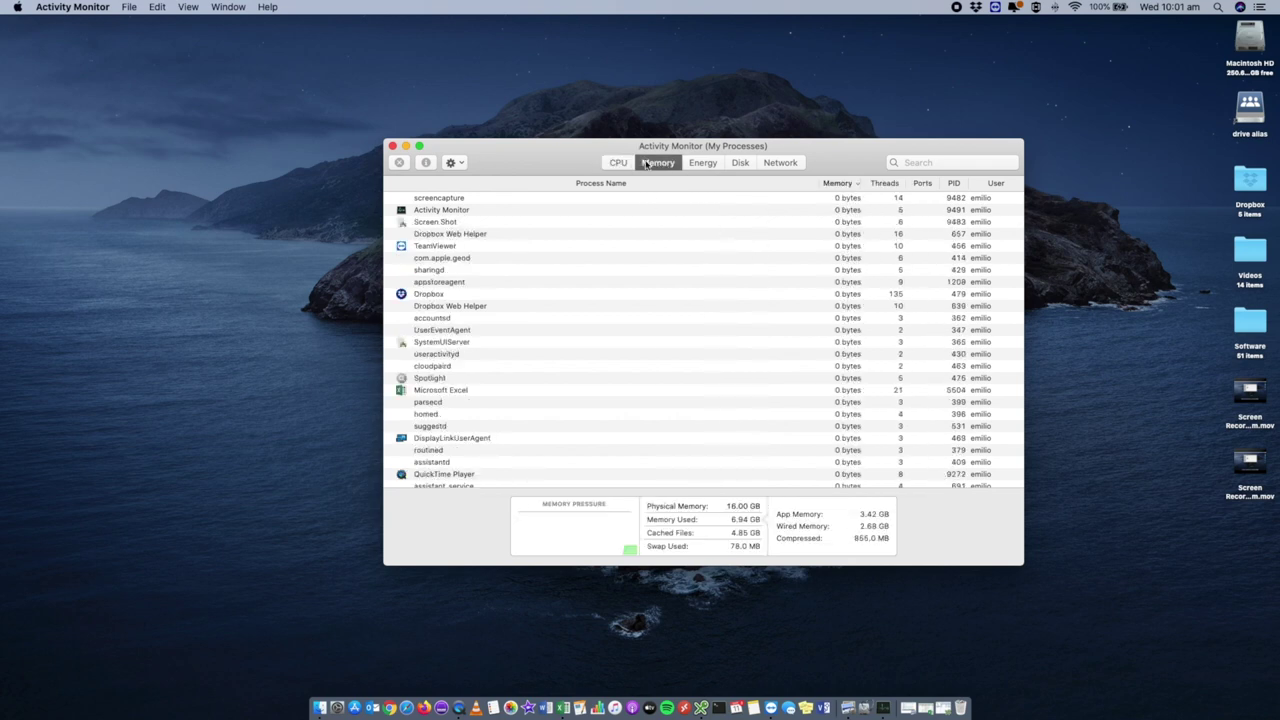
click(700, 163)
click(740, 163)
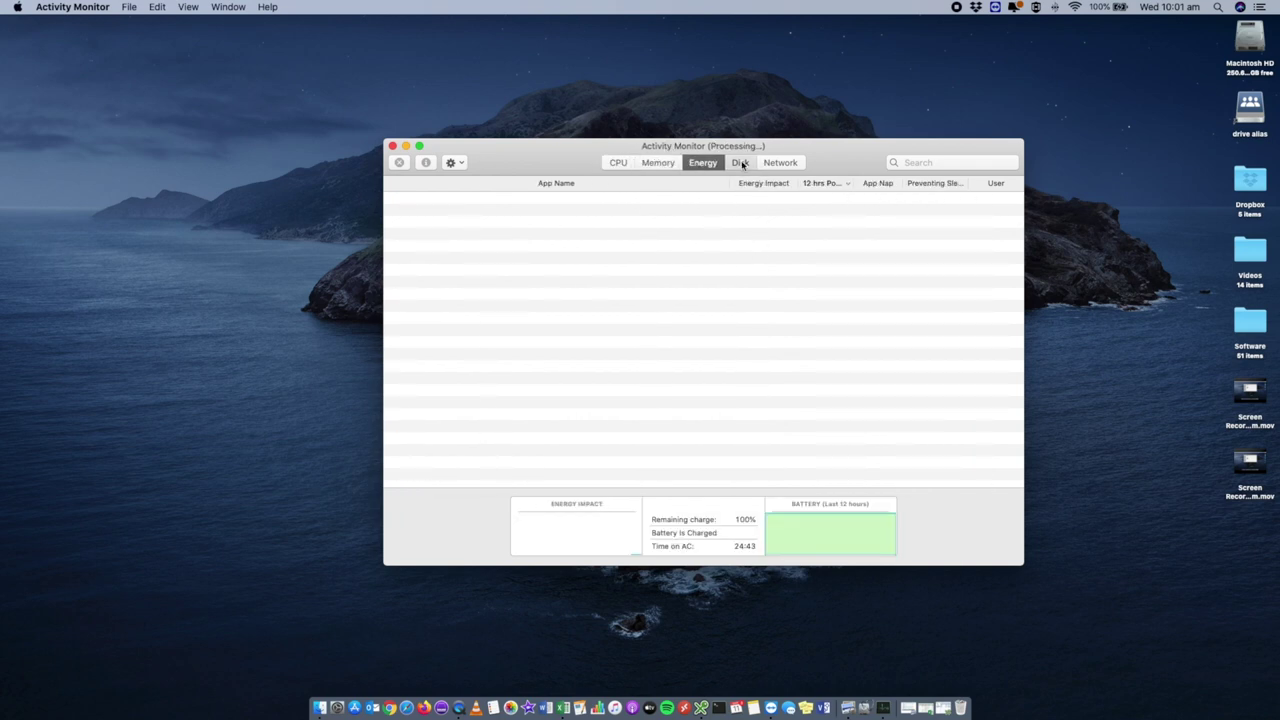
click(702, 165)
click(740, 165)
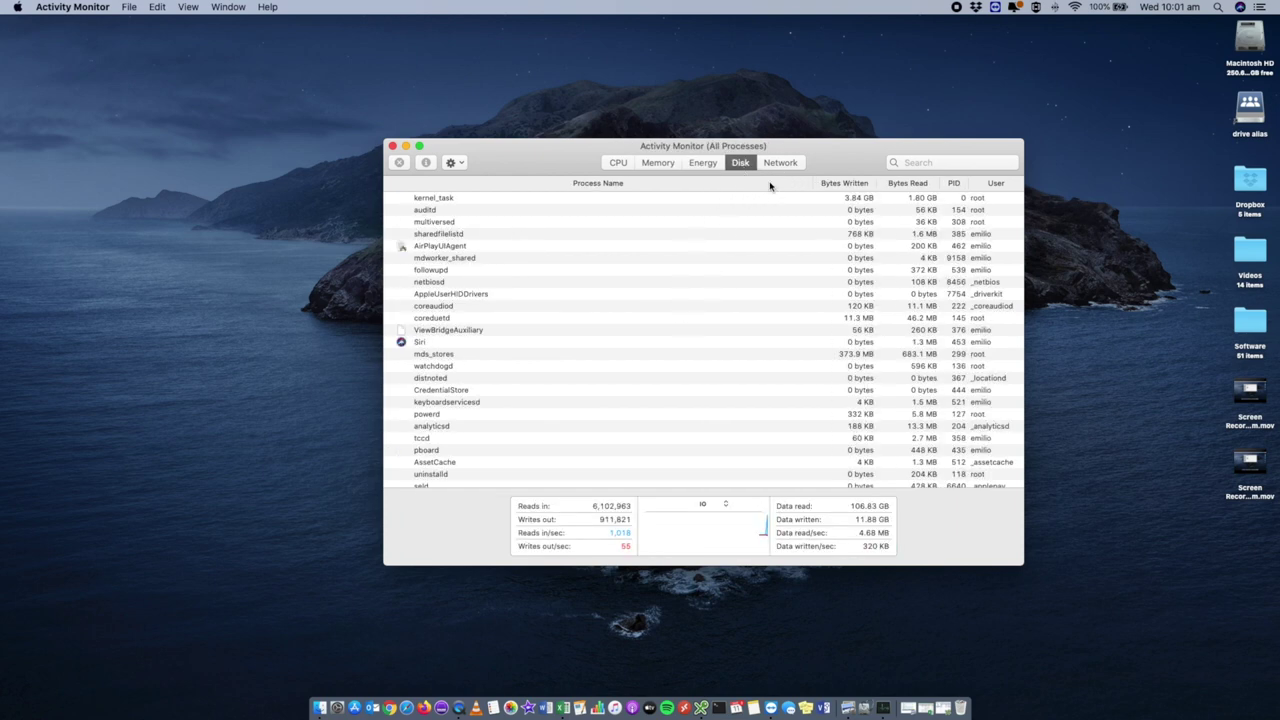
click(779, 163)
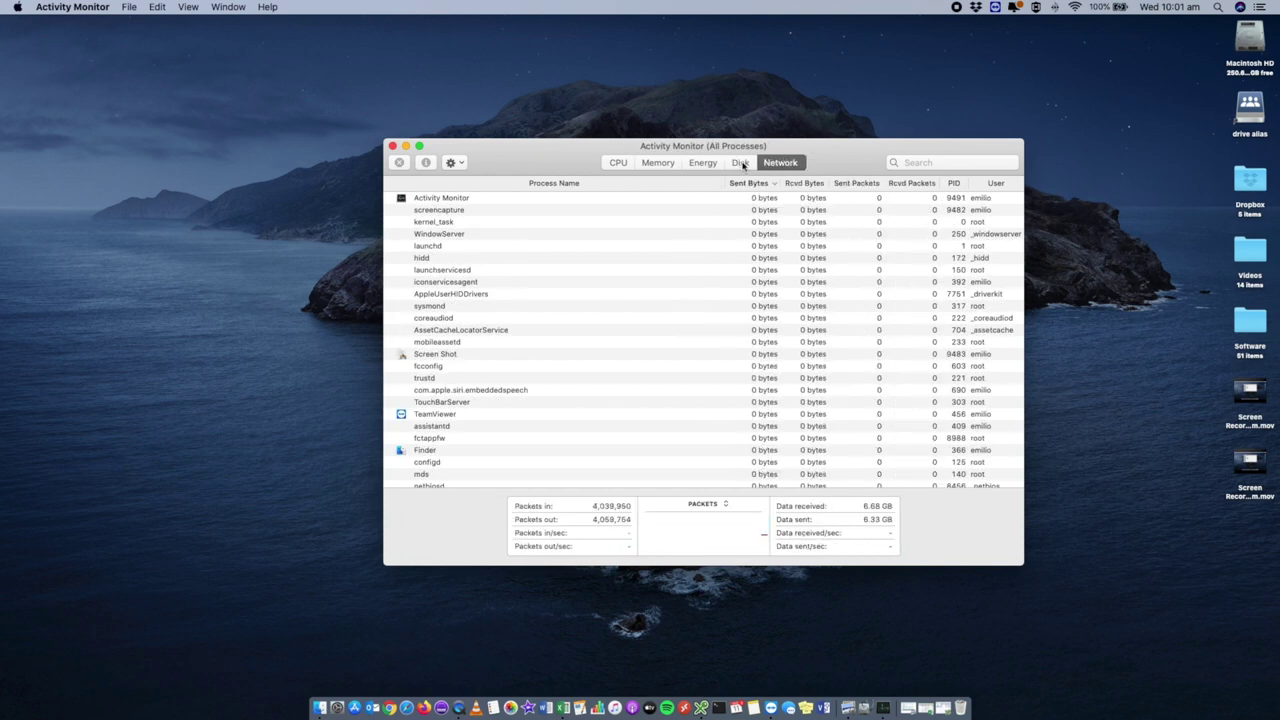
click(741, 164)
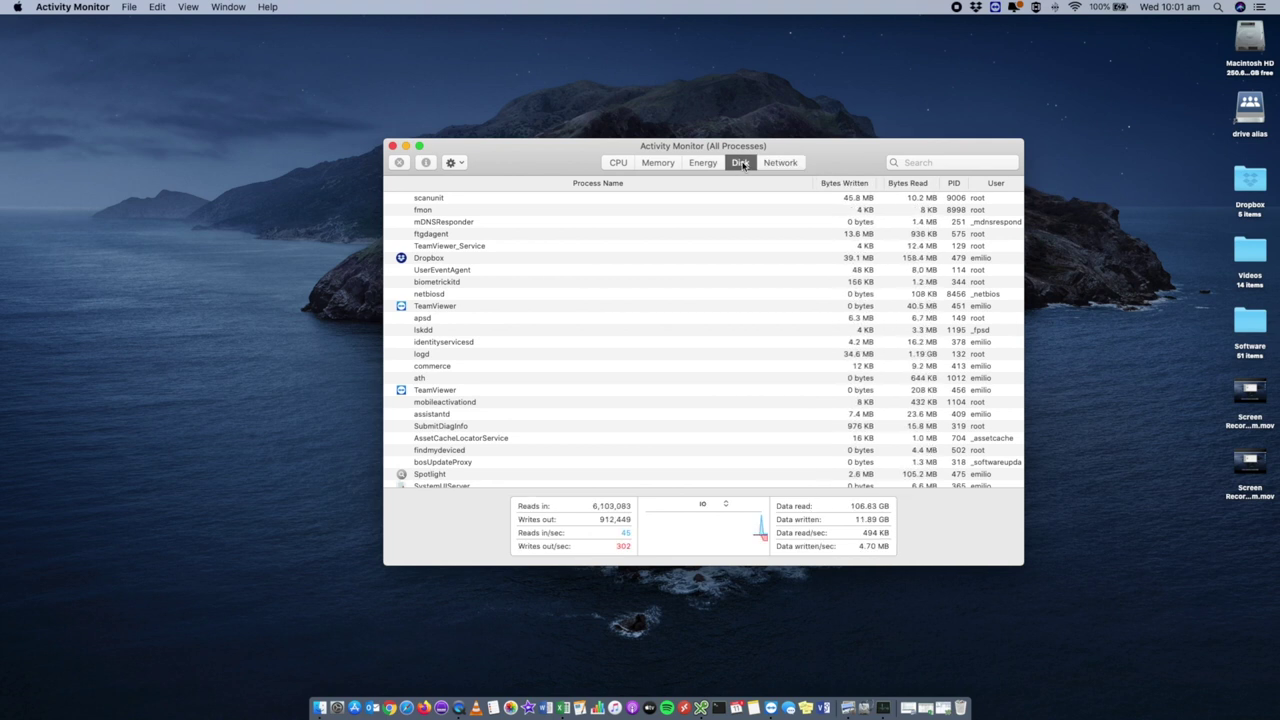
click(618, 163)
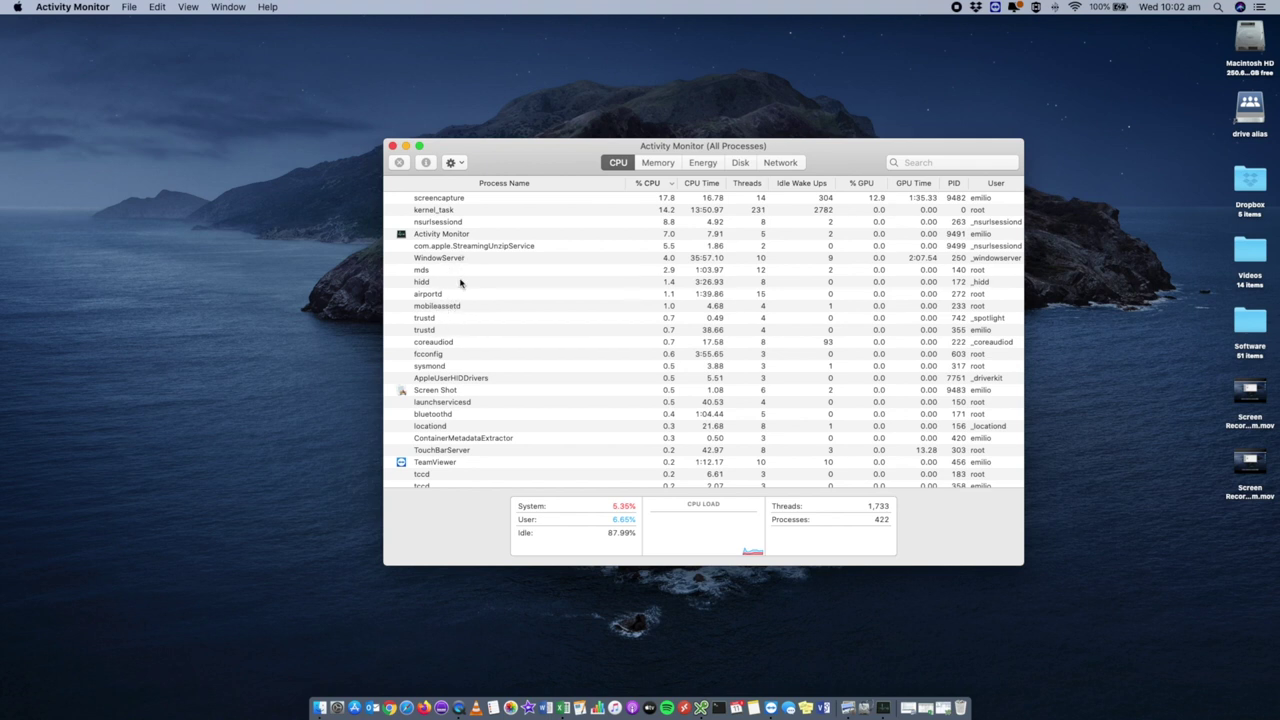
Step: Inspect TeamViewer and per-process memory, then close Activity Monitor and start a Spotlight search
click(441, 464)
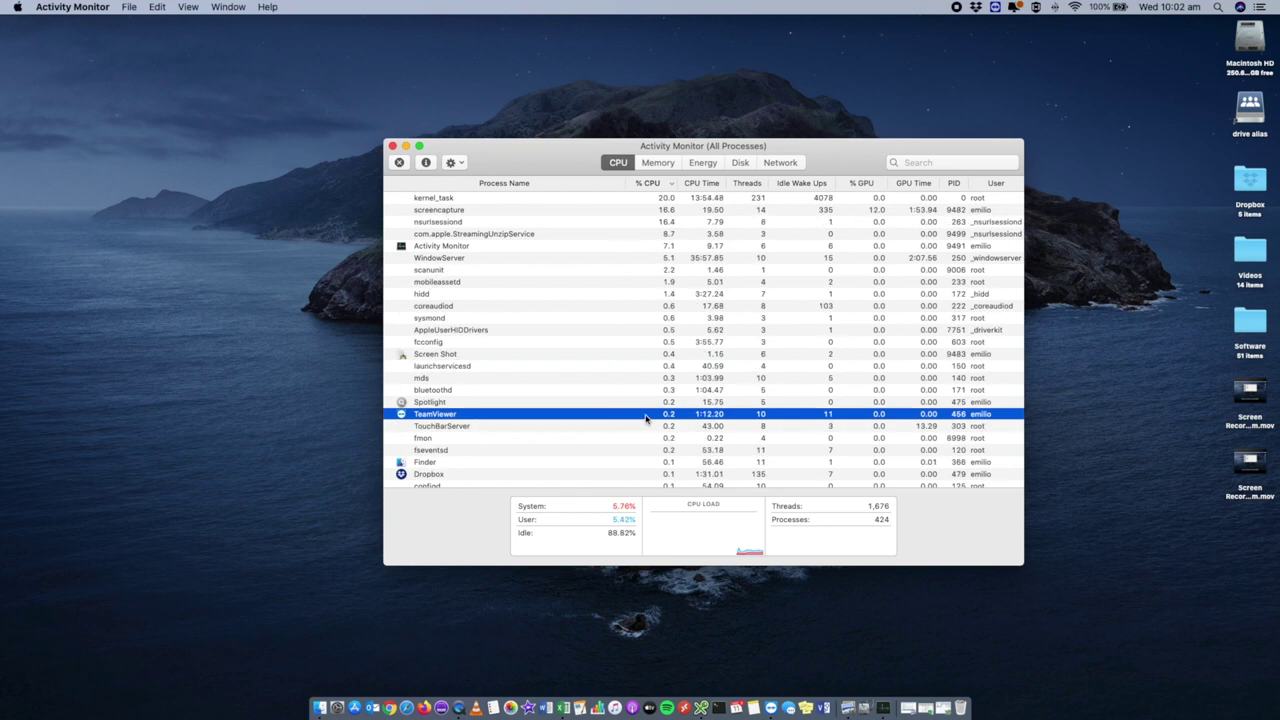
click(658, 164)
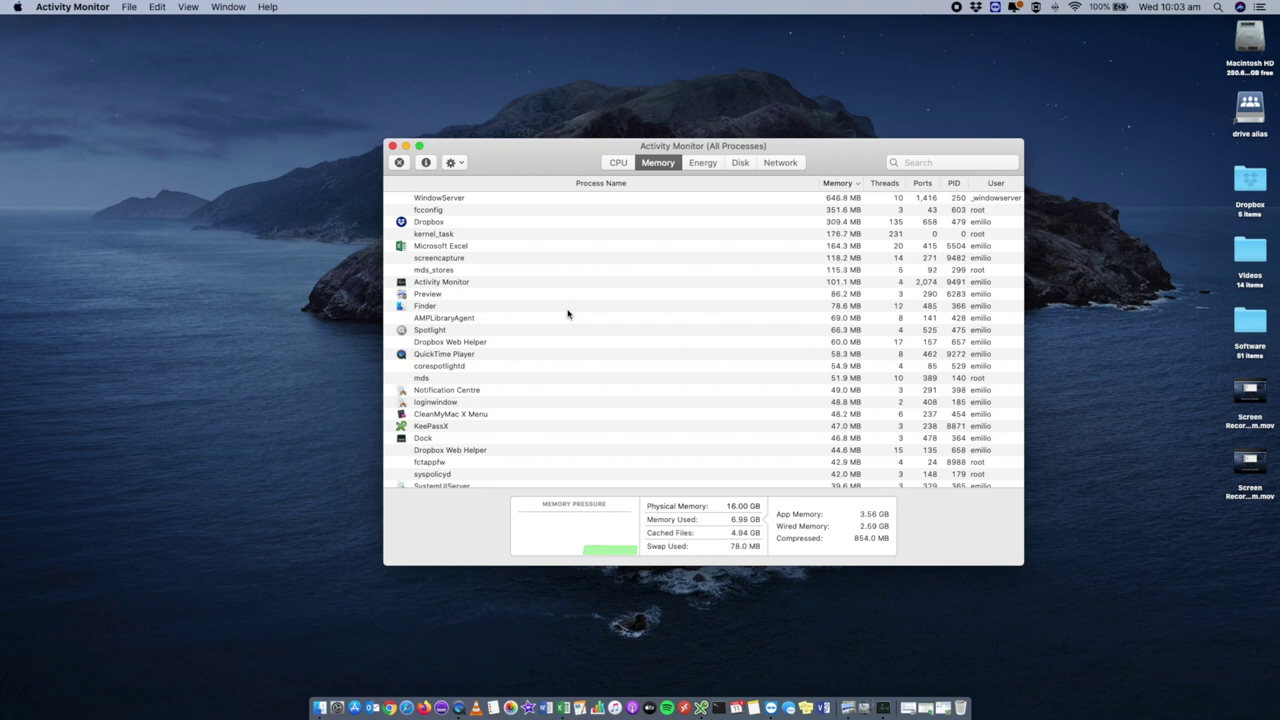
click(392, 147)
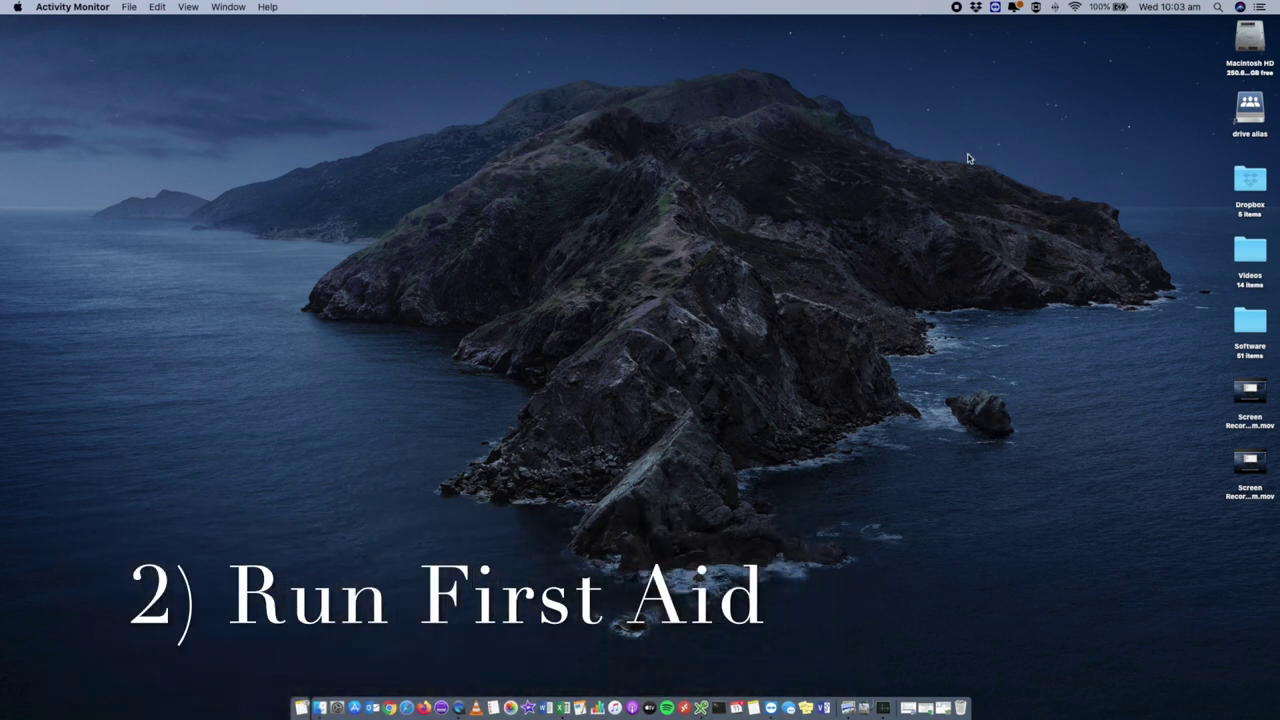
click(1218, 8)
Step: Launch Disk Utility by searching 'disk', centre its window, and show the Macintosh HD volume details
text(disk)
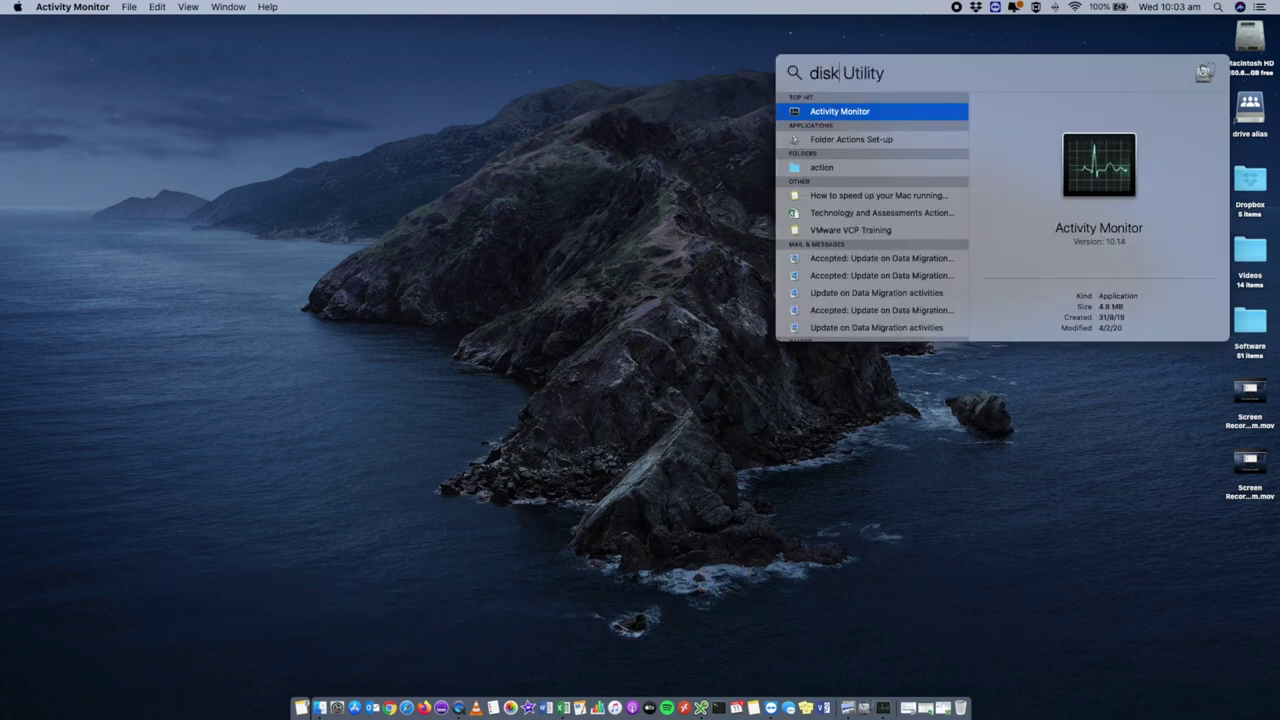
key(Return)
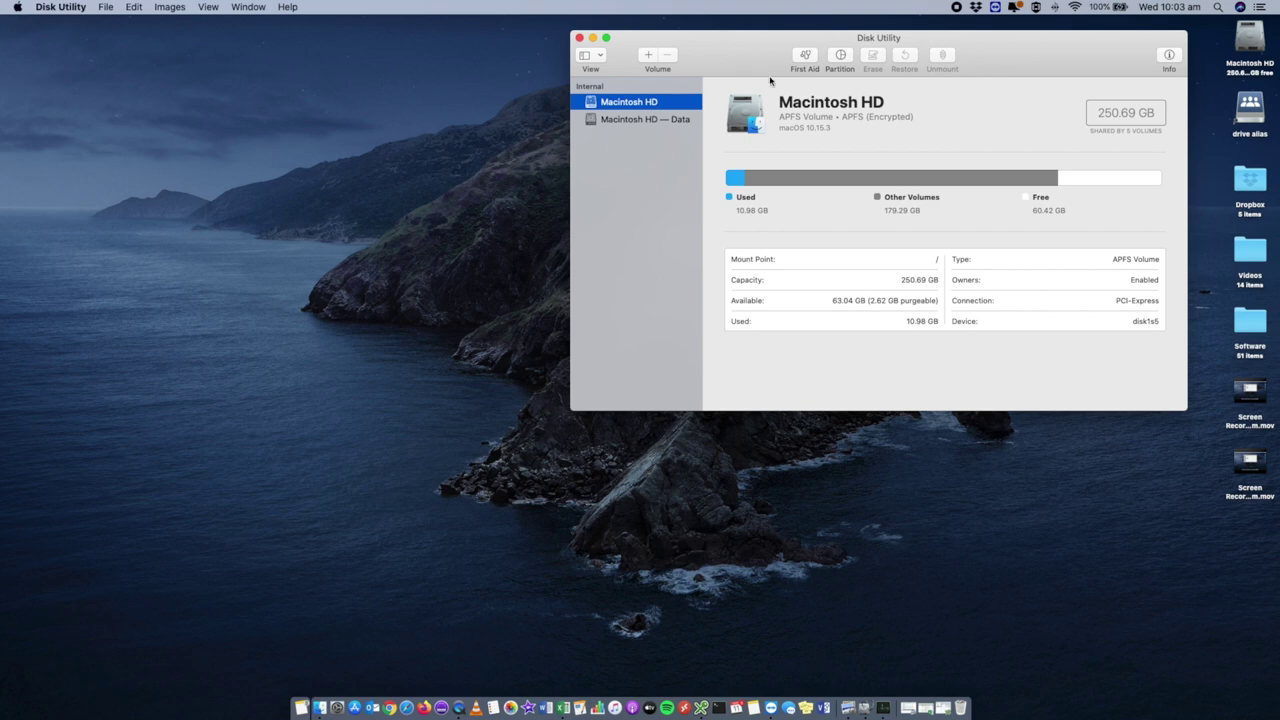
drag(758, 64, 603, 163)
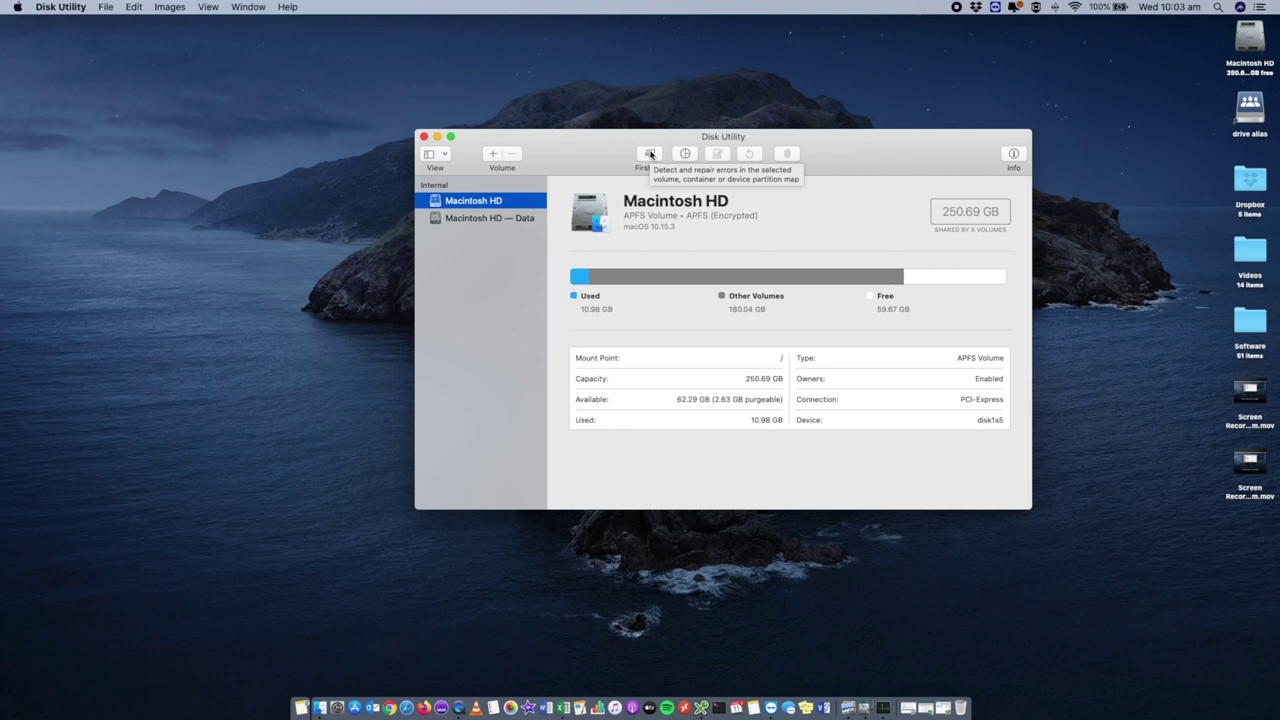
click(500, 219)
click(483, 203)
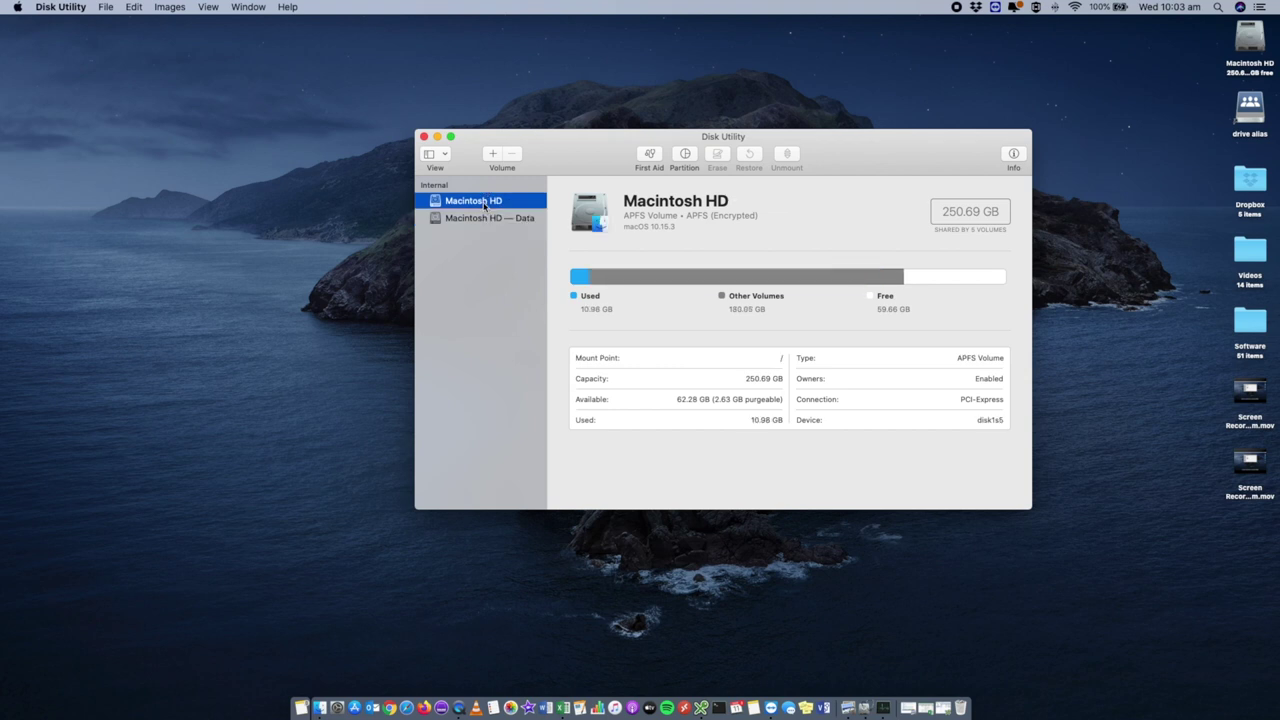
click(648, 158)
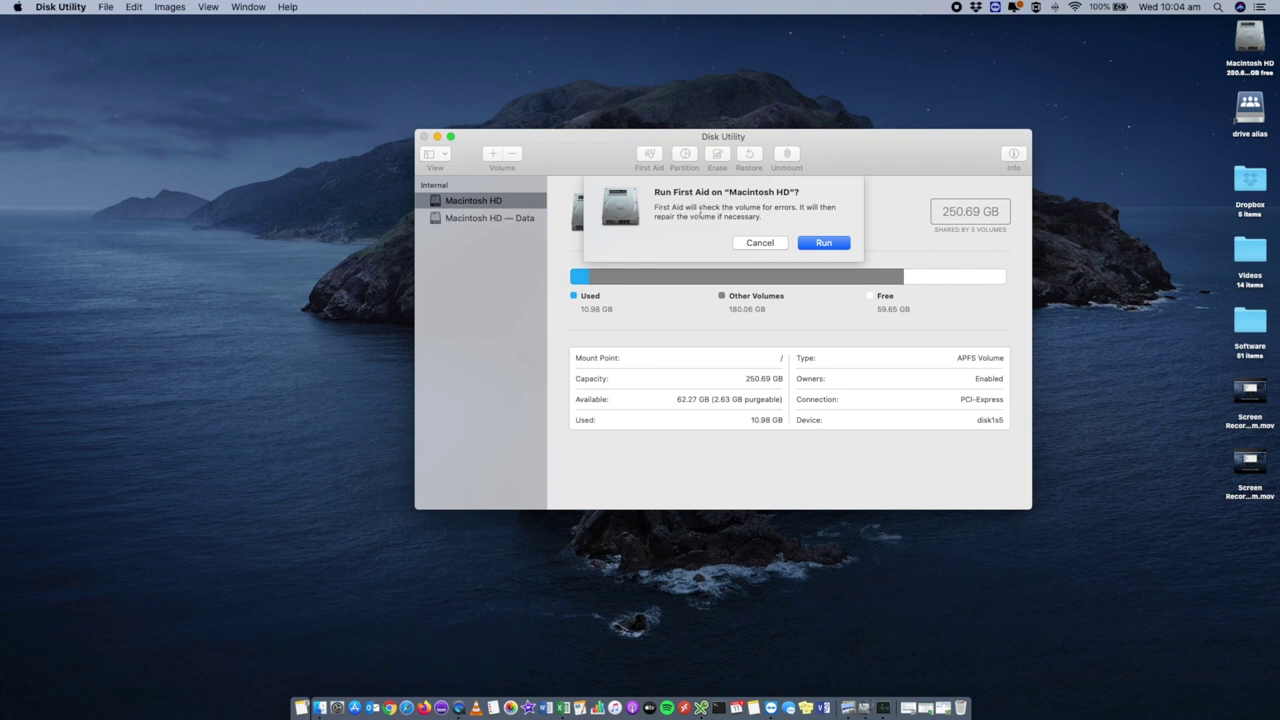
click(822, 243)
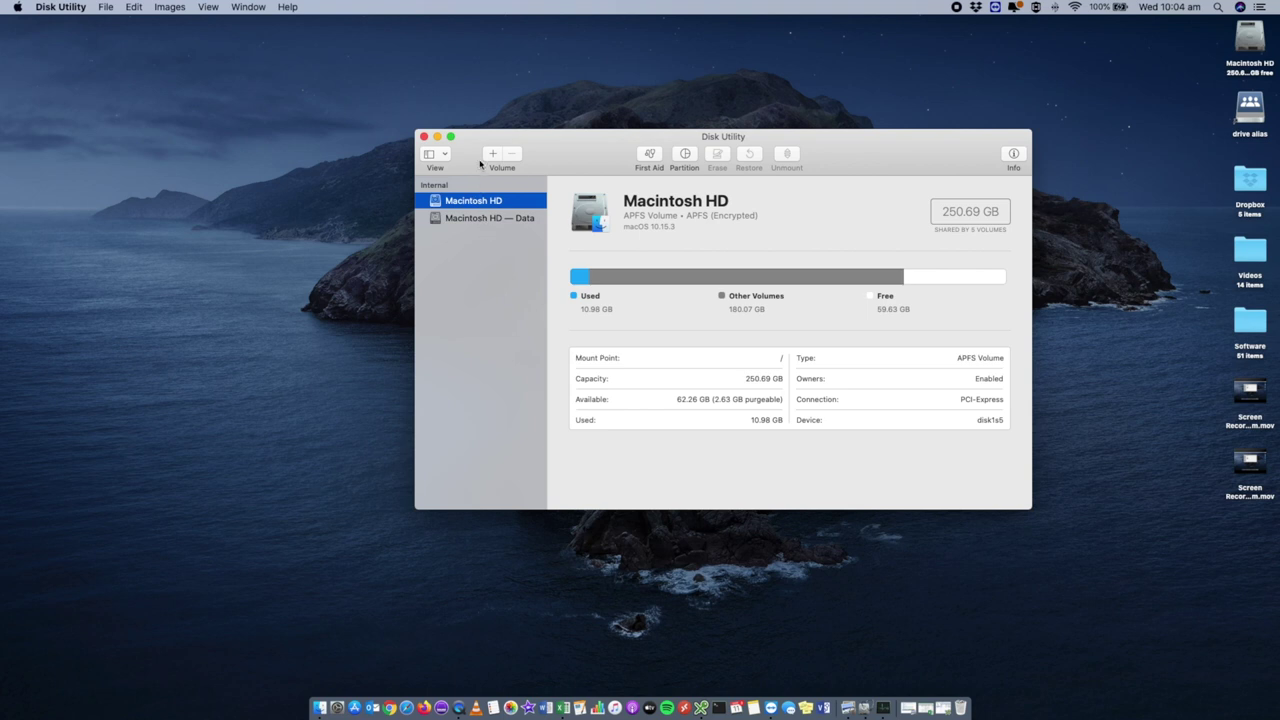
click(424, 138)
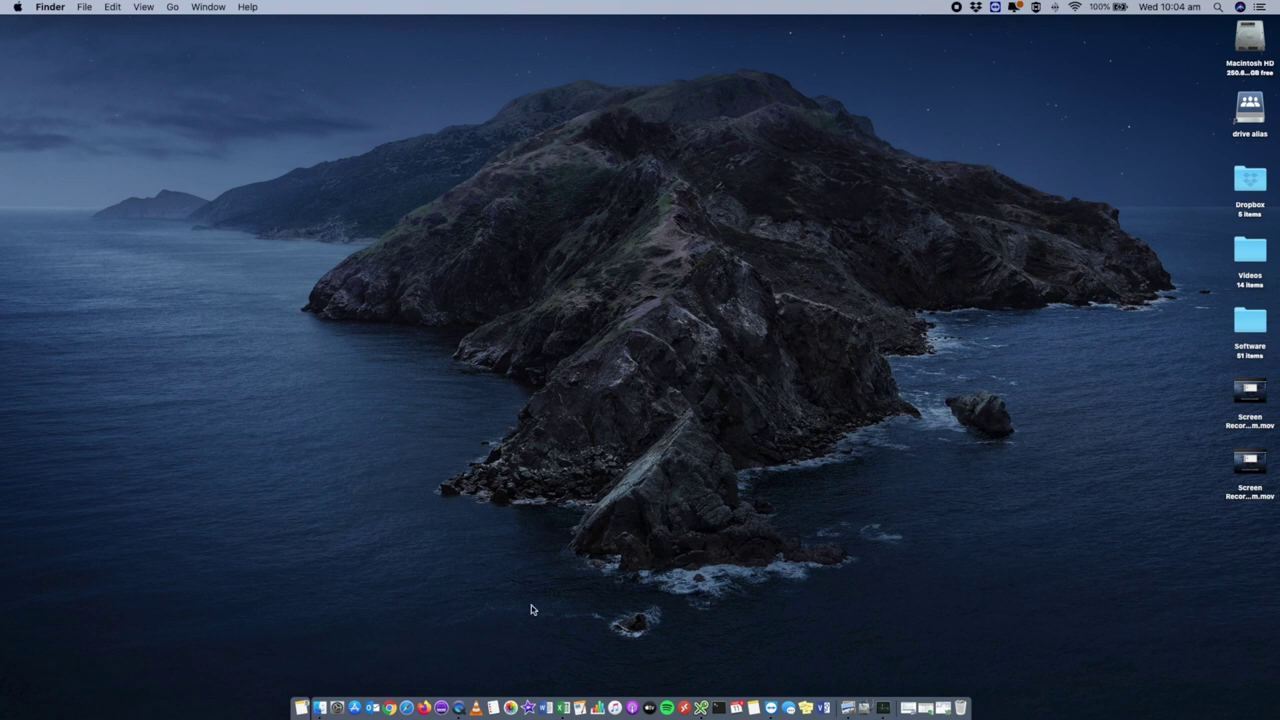
Step: Launch System Preferences from the Dock
click(339, 708)
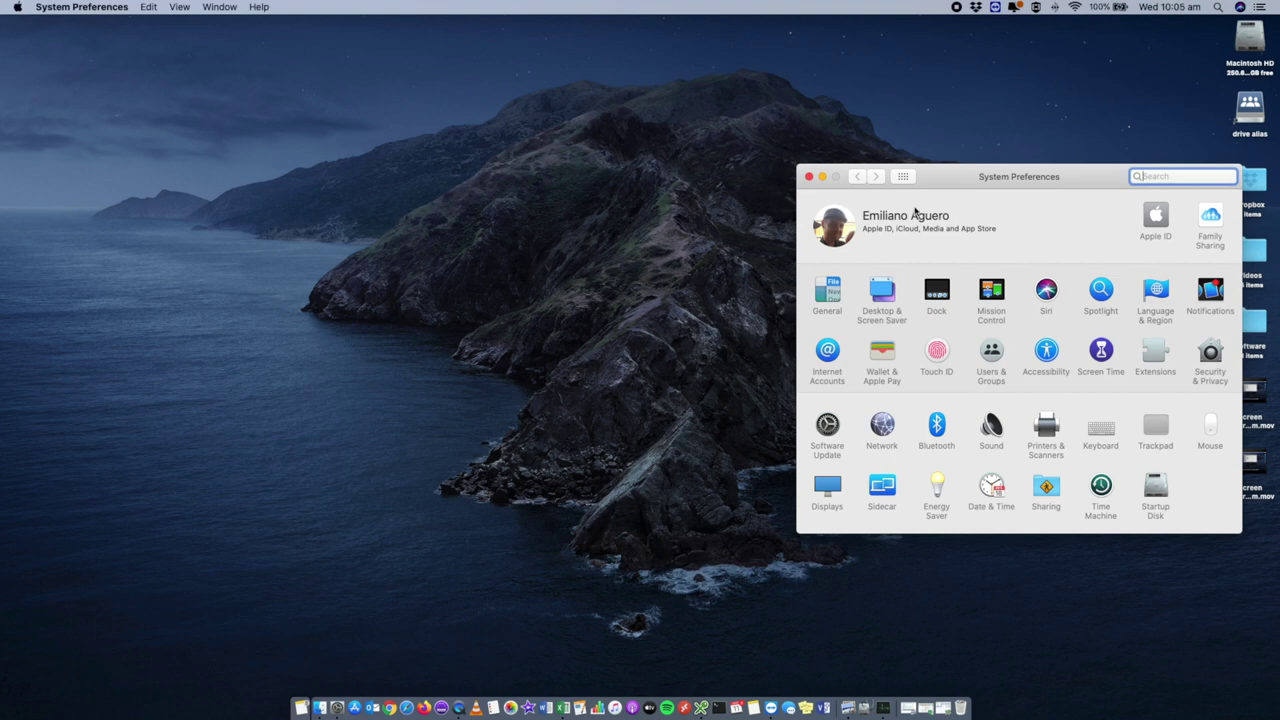
Step: Centre the System Preferences window and go to the Users & Groups pane
drag(998, 182, 643, 208)
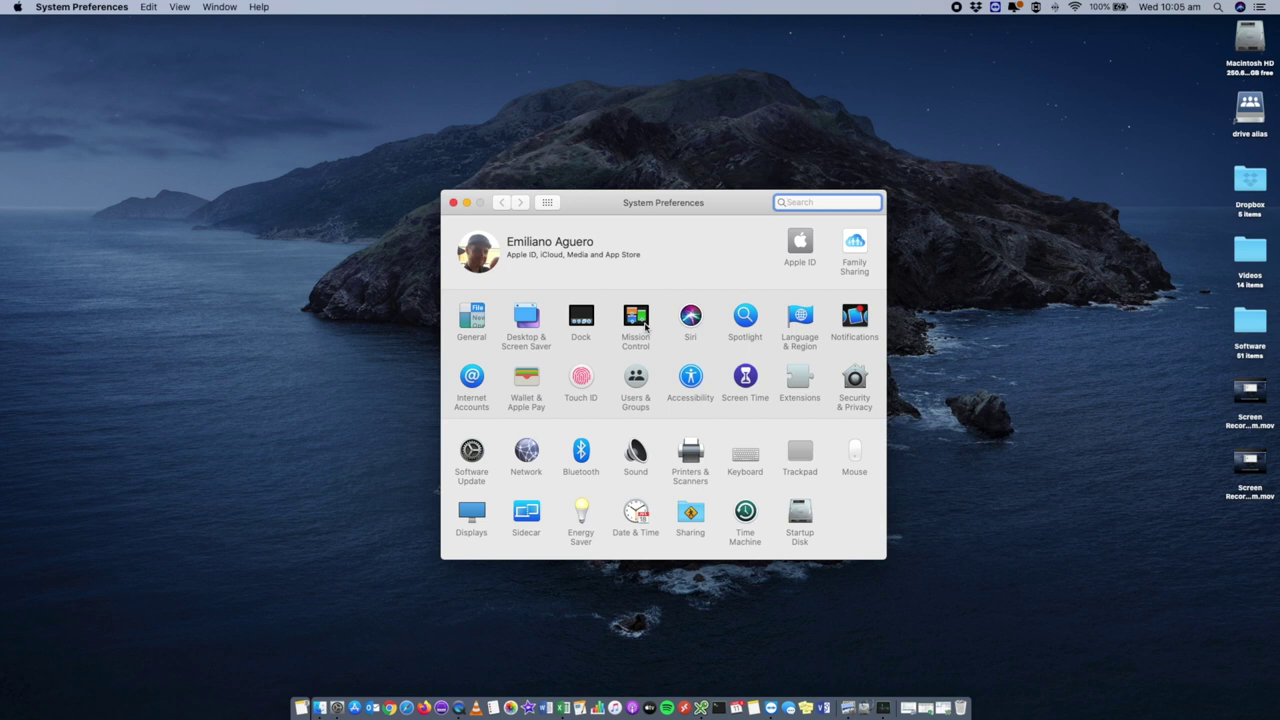
click(637, 378)
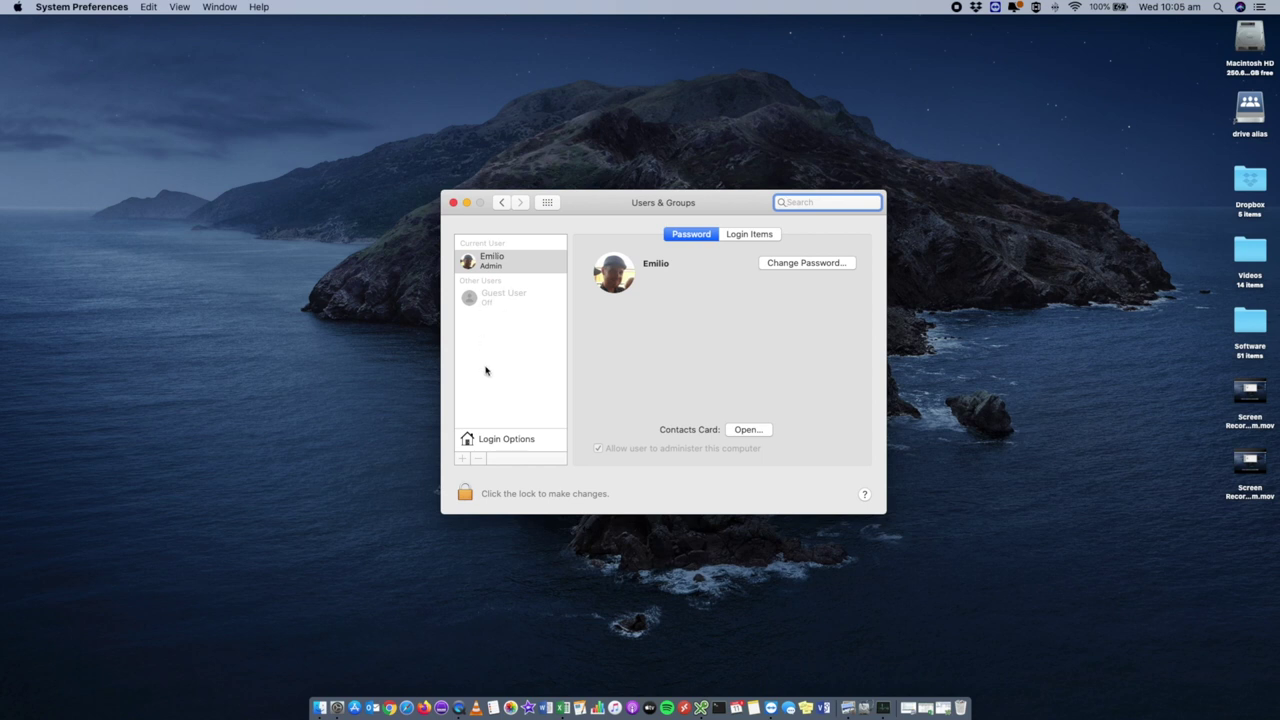
Step: Show the current user's Login Items (Stickies, Dropbox), select Stickies, then quit System Preferences
click(493, 272)
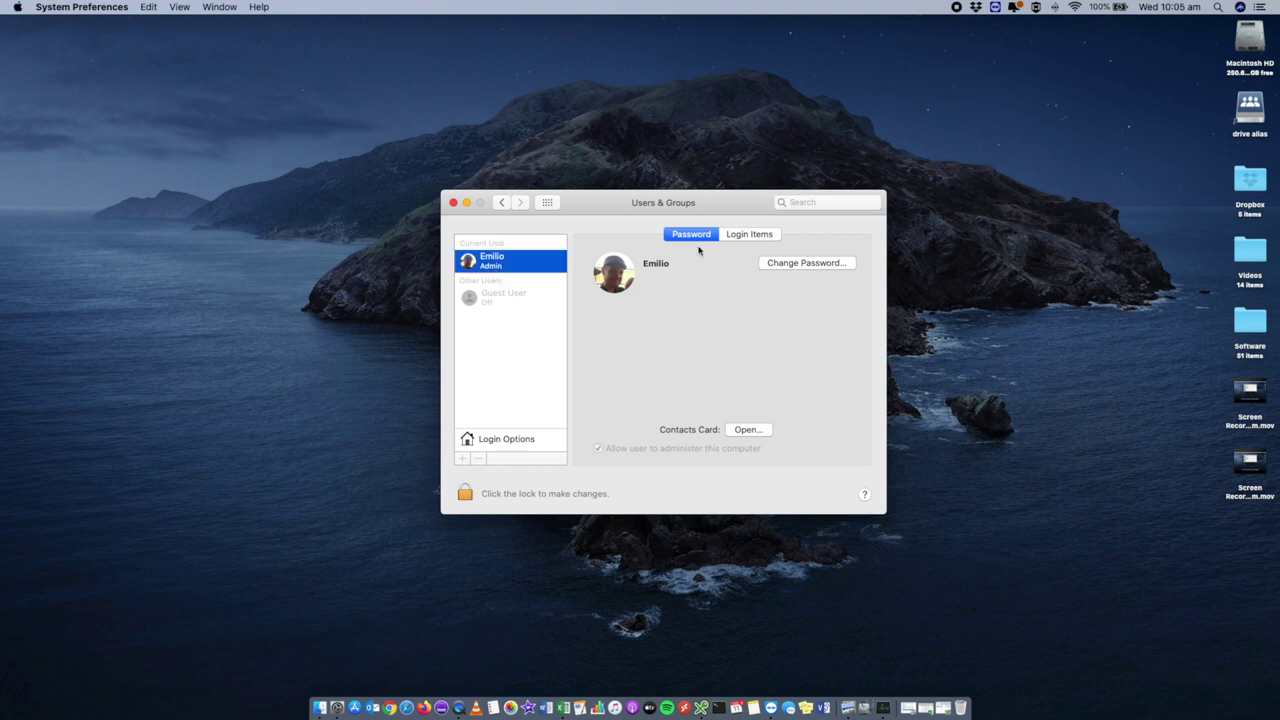
click(749, 235)
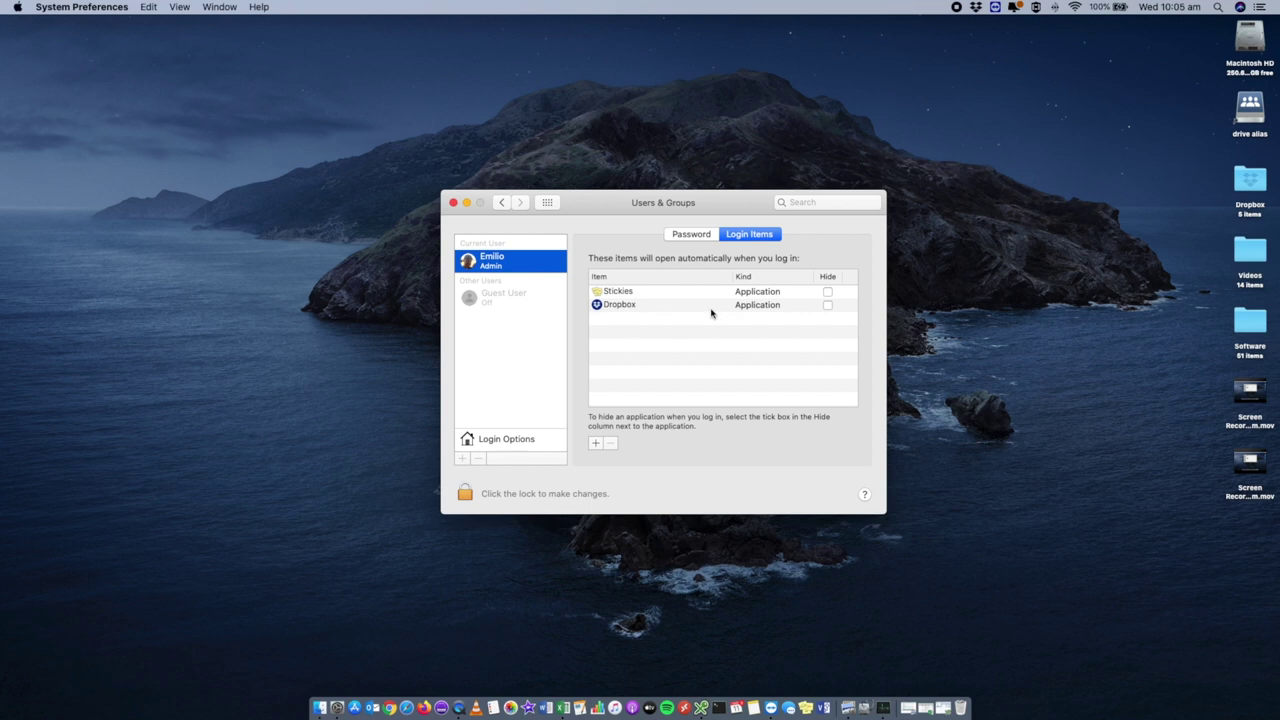
click(622, 292)
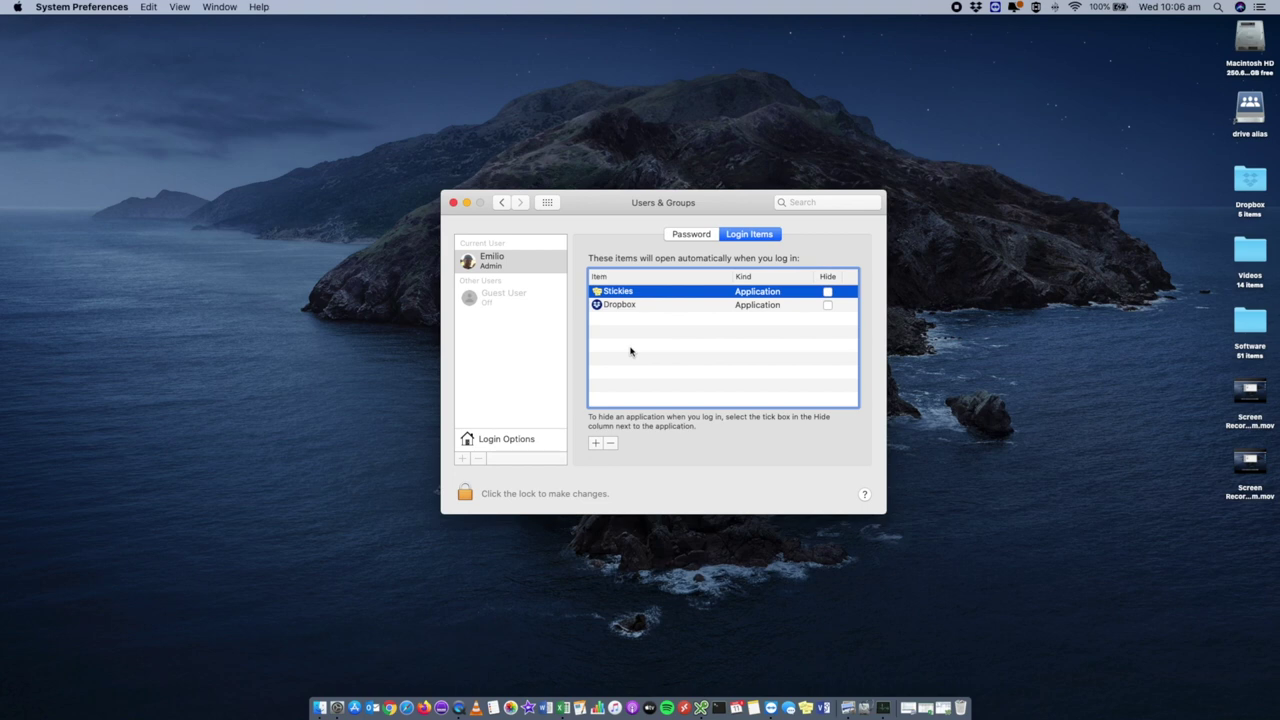
key(super+q)
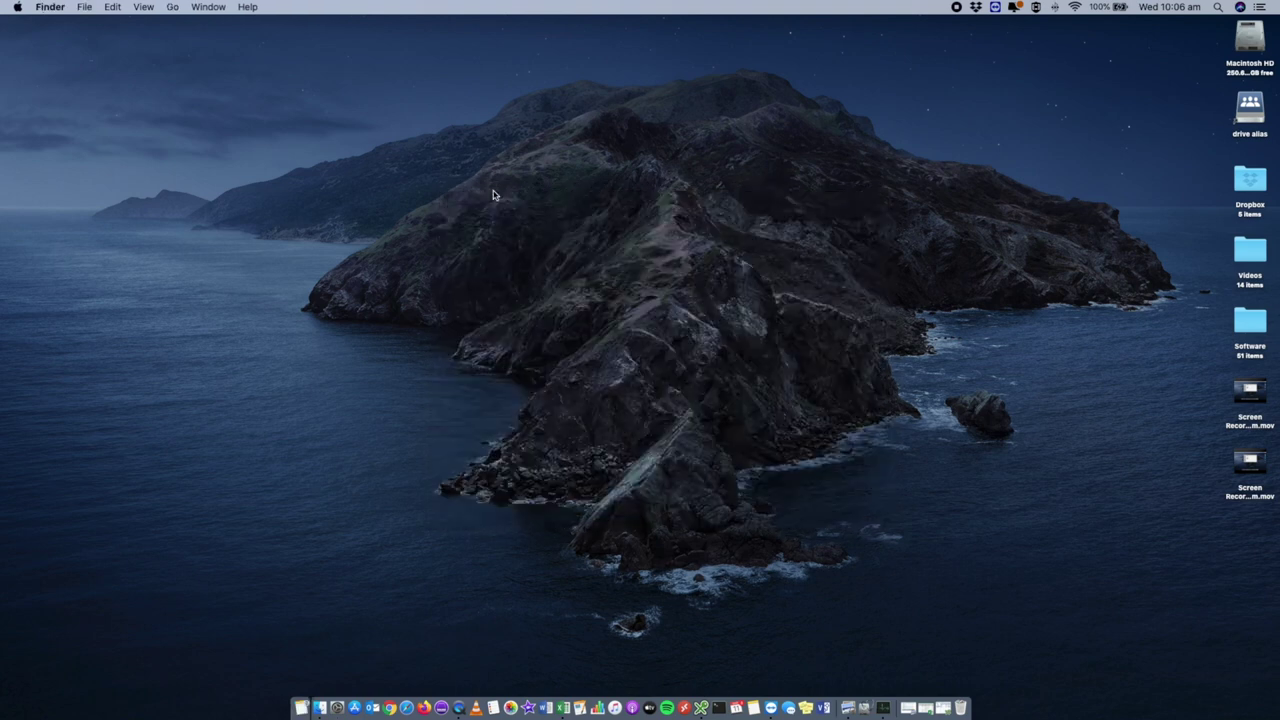